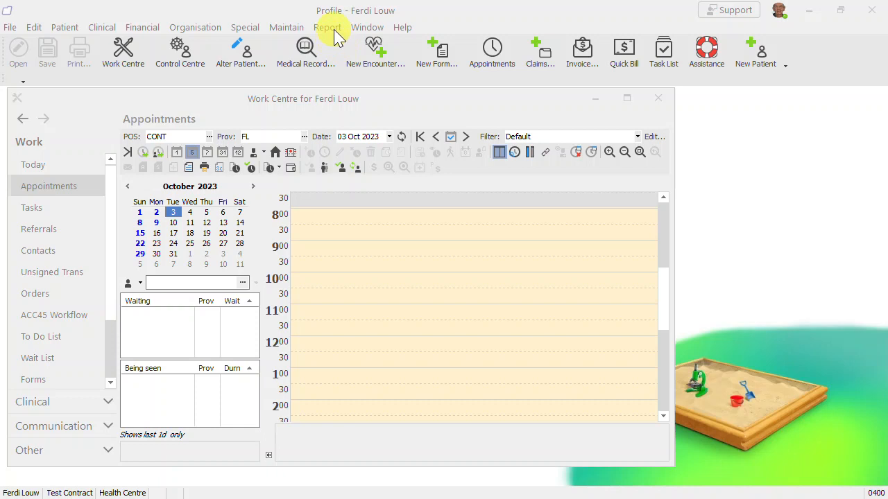
# - Open the stored queries list and start a new Find Objects query
pyautogui.click(327, 27)
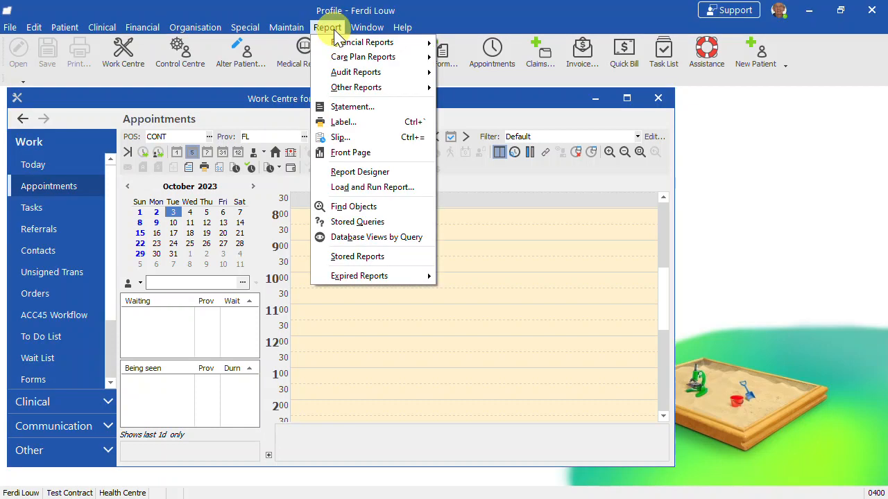
pyautogui.click(404, 223)
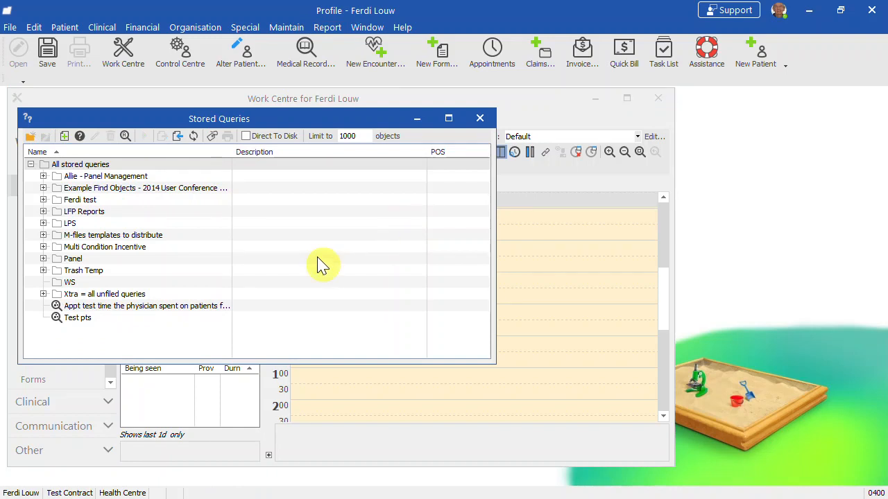
pyautogui.click(63, 137)
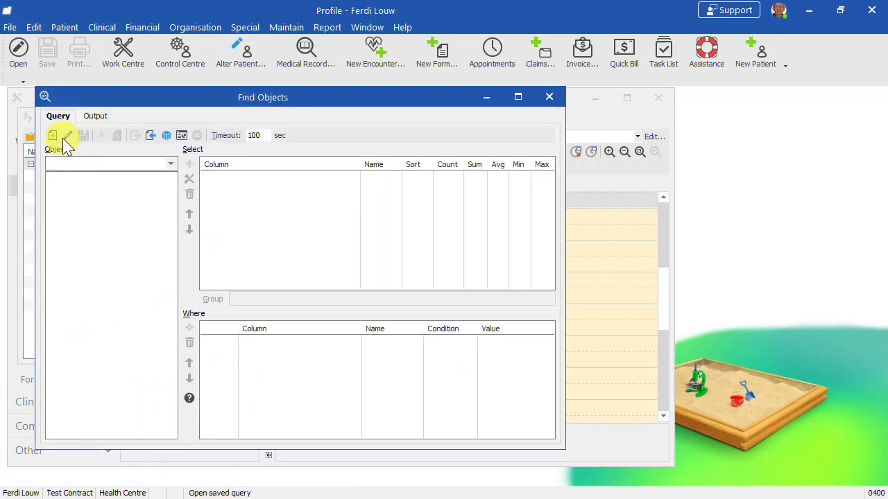
# - Set the query's object to Patient
pyautogui.click(171, 165)
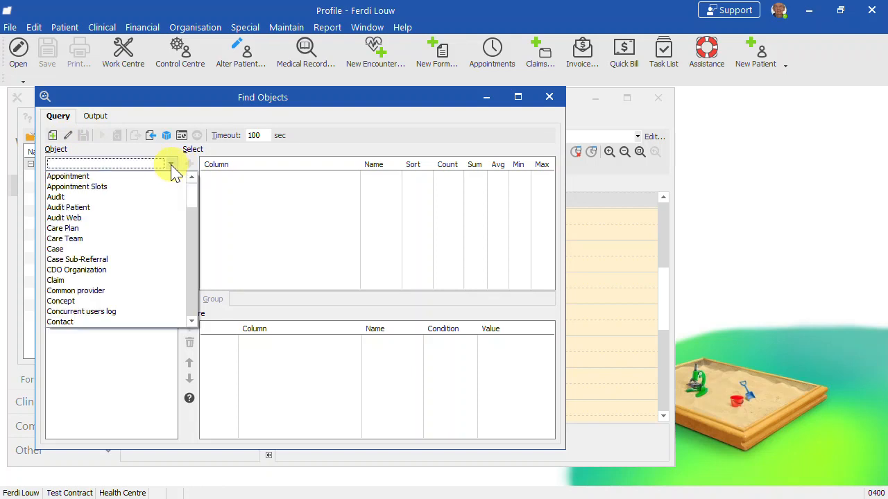
pyautogui.scroll(-2, 139, 273)
pyautogui.scroll(-2, 142, 274)
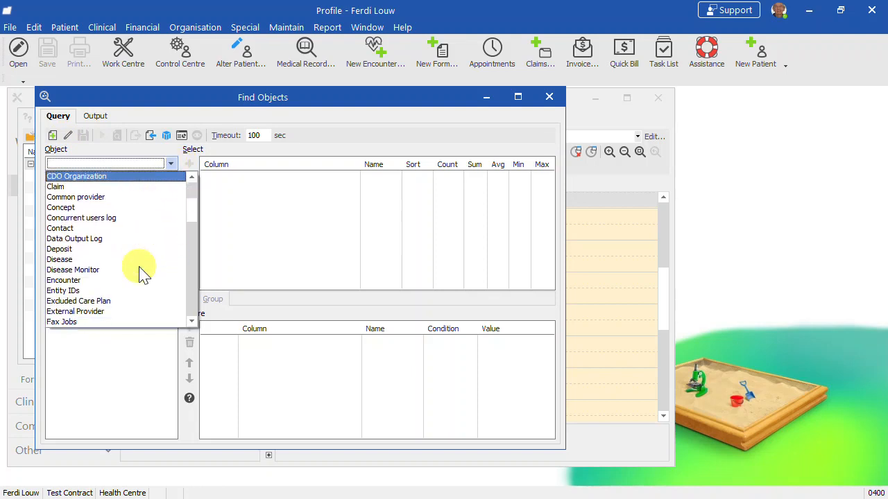
pyautogui.write('pat')
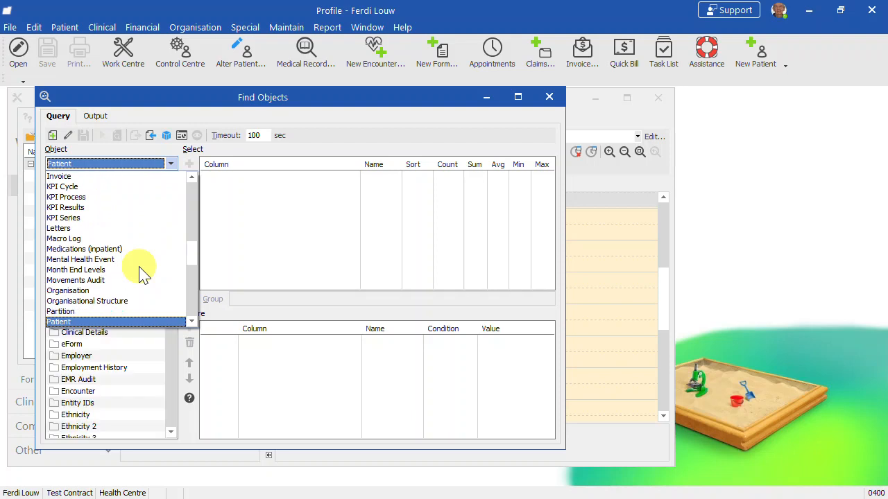
pyautogui.scroll(-1, 136, 284)
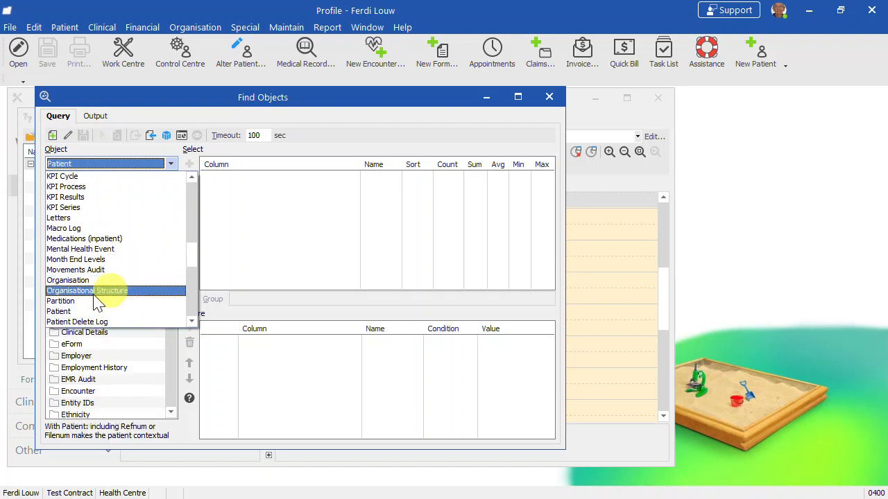
pyautogui.click(64, 311)
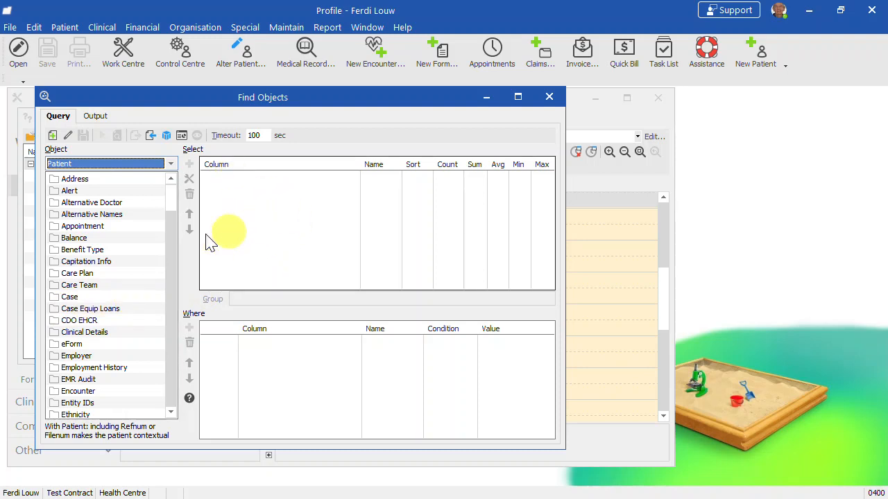
# - Add the patient's Name First Name and Name Last Name as output columns in the query's Select list
pyautogui.moveTo(172, 193); pyautogui.dragTo(170, 347)
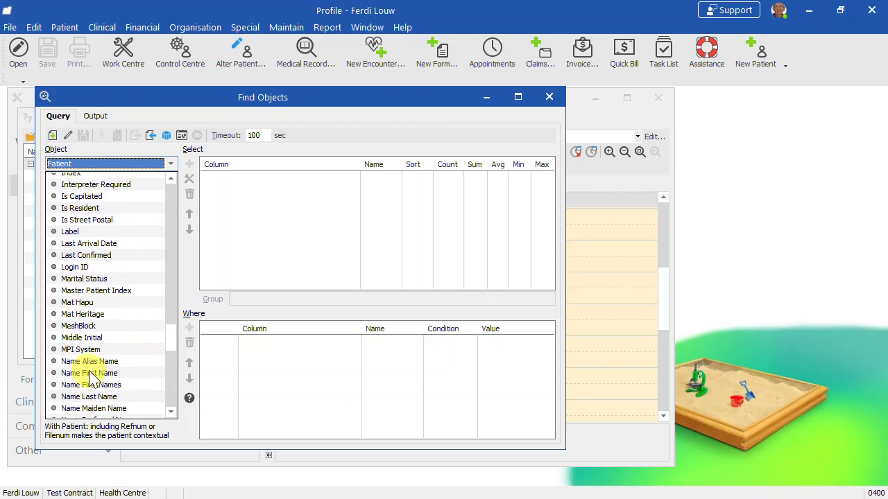
pyautogui.moveTo(91, 380); pyautogui.dragTo(246, 197)
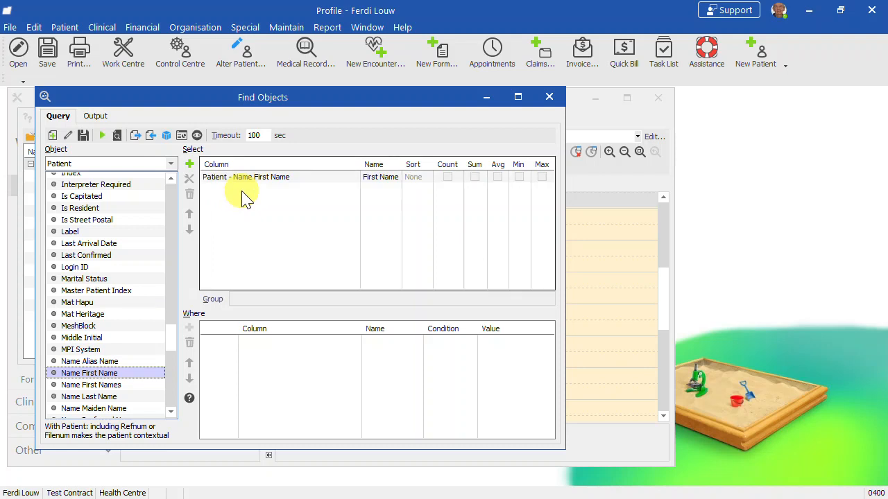
pyautogui.click(101, 398)
pyautogui.moveTo(99, 401); pyautogui.dragTo(254, 199)
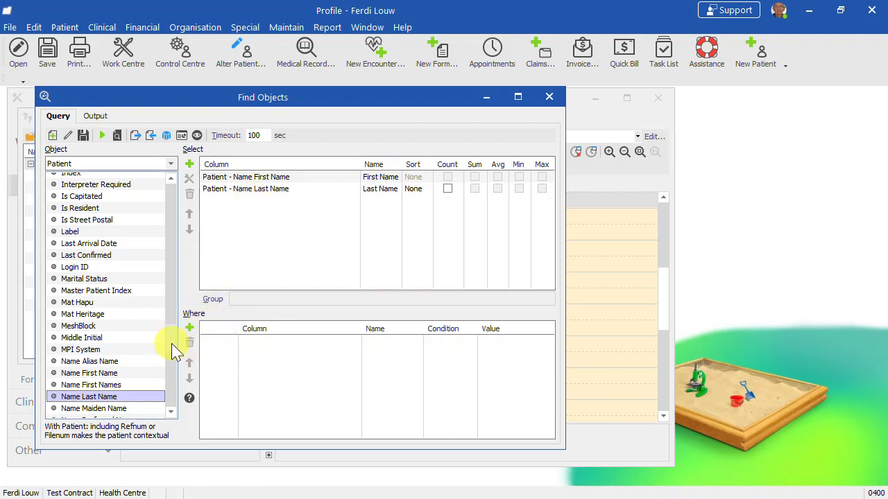
# - Add the patient's National Num and DOB to the query's Select list below the name columns
pyautogui.scroll(-1, 175, 352)
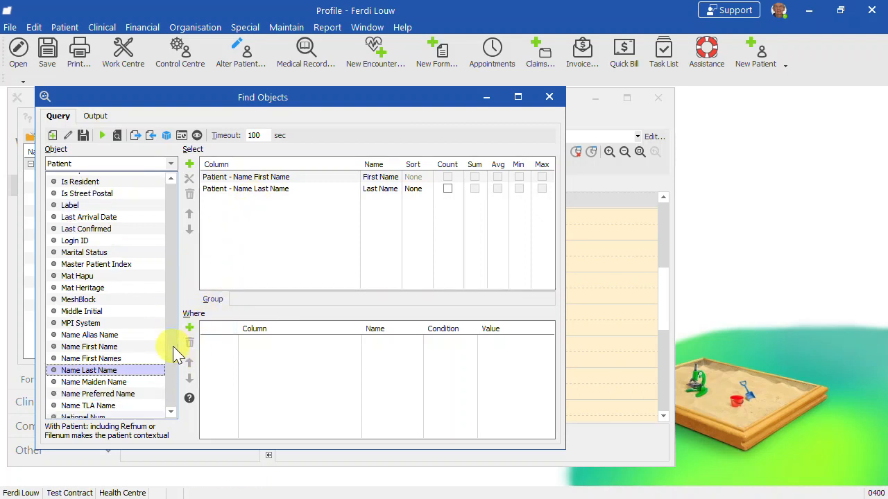
pyautogui.scroll(-5, 174, 354)
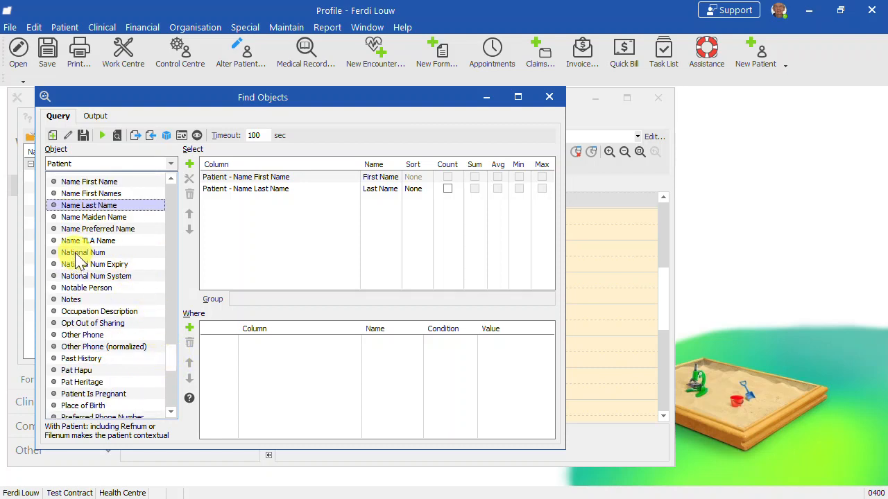
pyautogui.moveTo(77, 253); pyautogui.dragTo(257, 229)
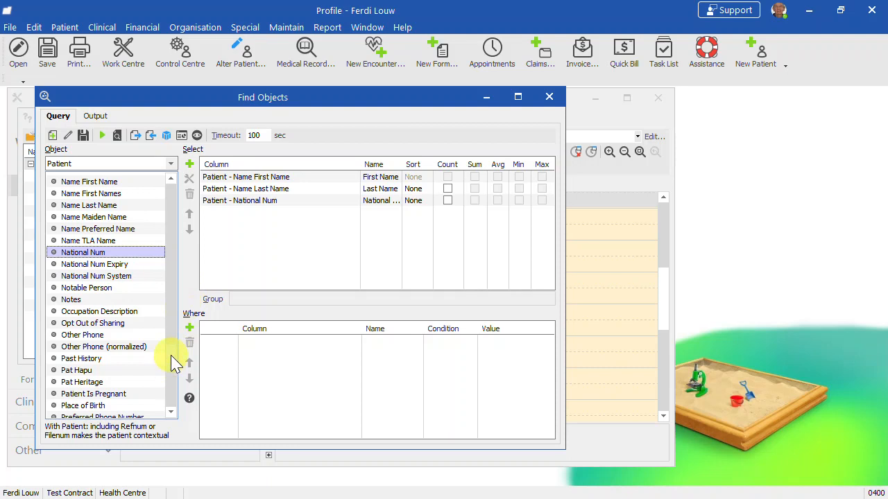
pyautogui.scroll(2, 173, 361)
pyautogui.scroll(12, 174, 358)
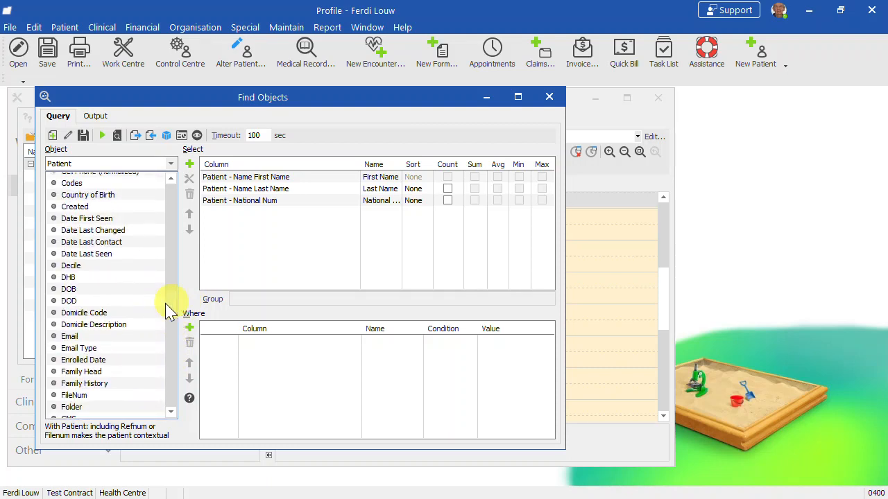
pyautogui.moveTo(68, 289); pyautogui.dragTo(244, 224)
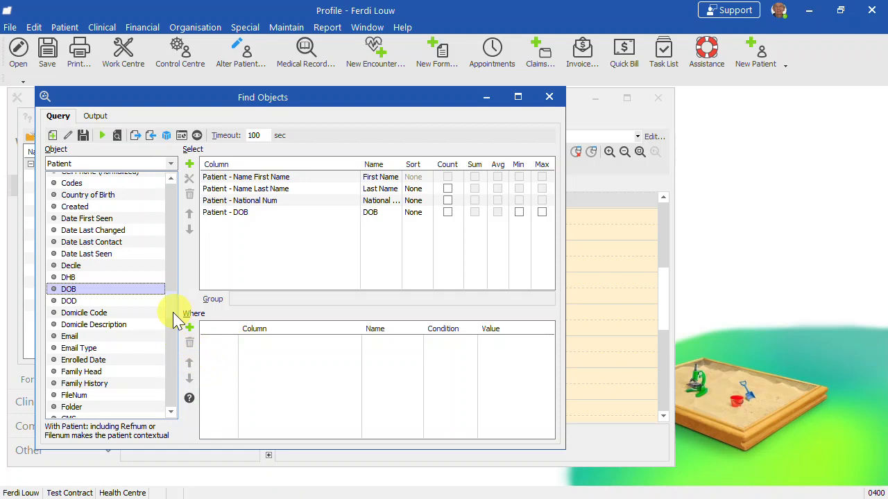
# - Add a Where condition requiring the patient's Status to be equal to active
pyautogui.moveTo(173, 307); pyautogui.dragTo(172, 396)
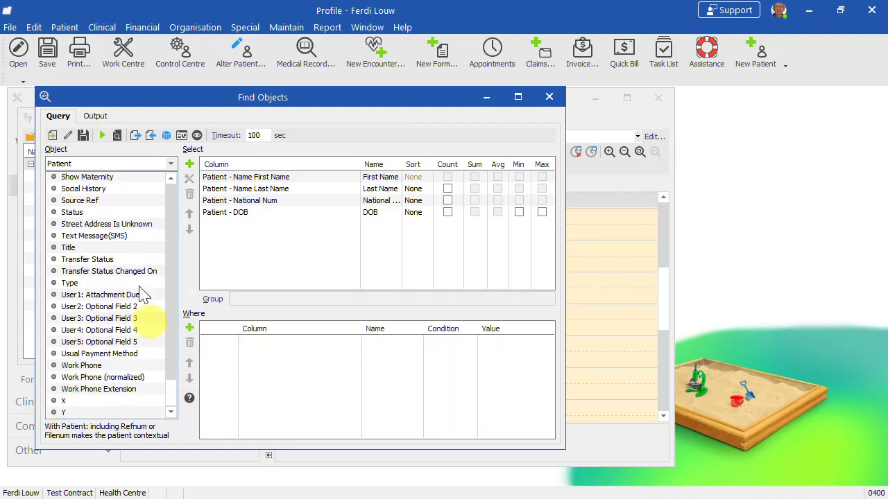
pyautogui.click(80, 214)
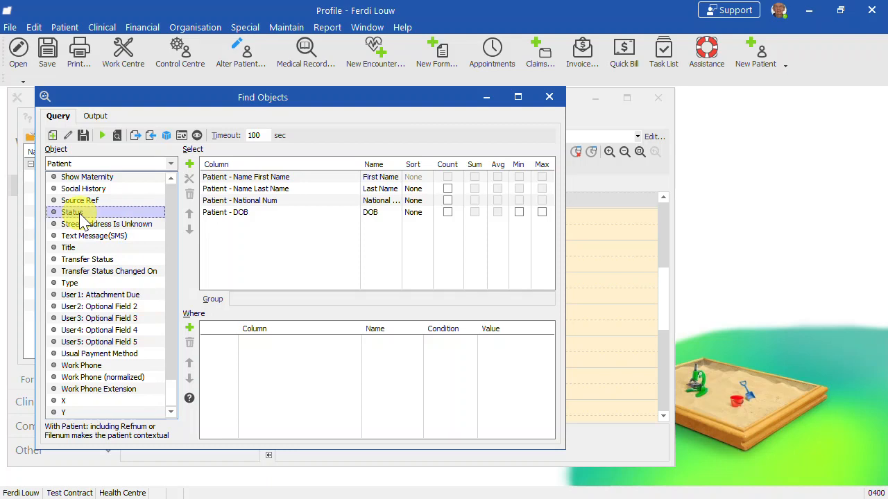
pyautogui.moveTo(80, 218); pyautogui.dragTo(282, 369)
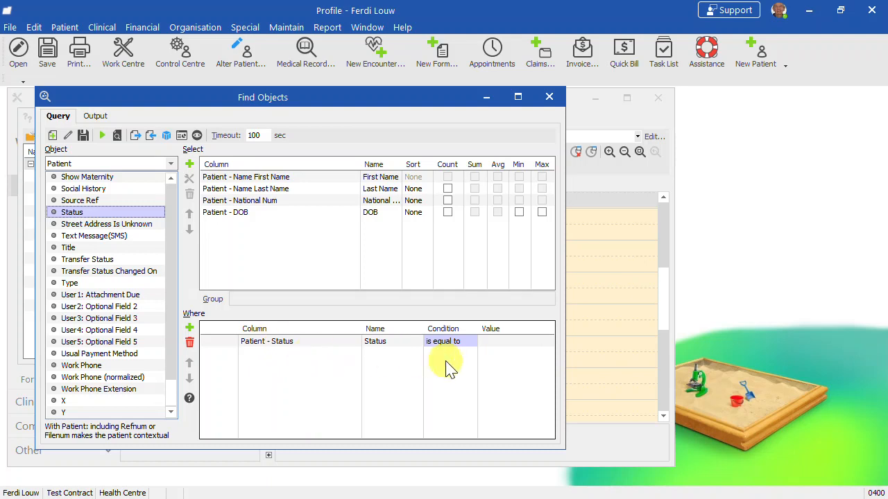
pyautogui.click(494, 345)
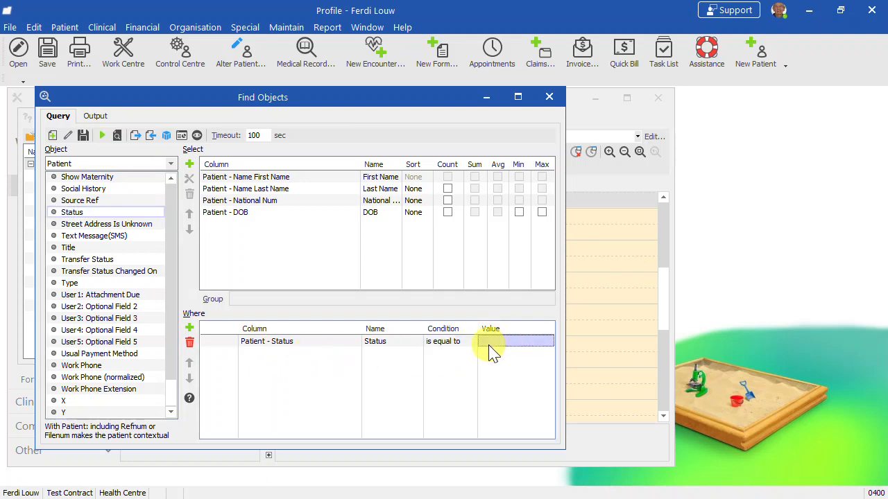
pyautogui.click(495, 341)
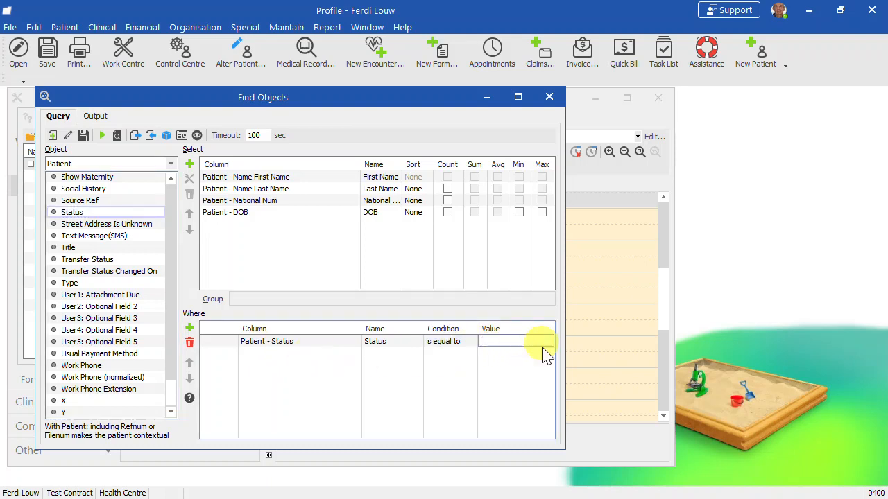
pyautogui.write('act')
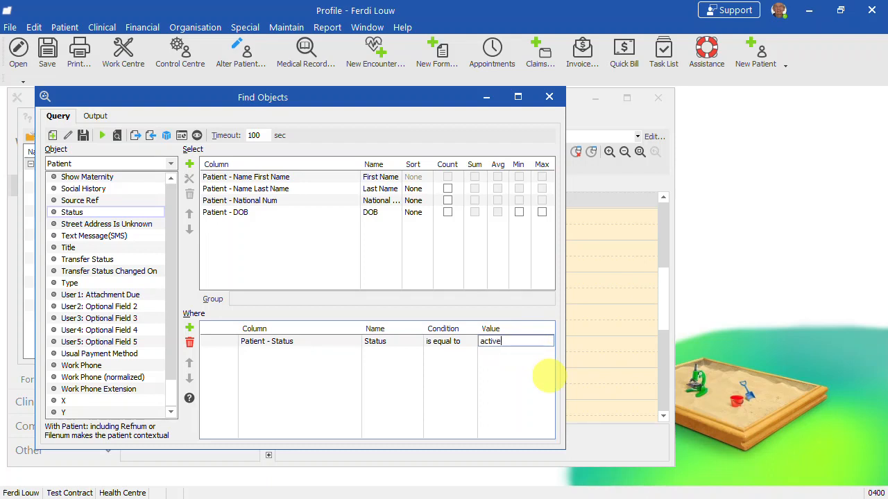
pyautogui.write('ive')
pyautogui.click(298, 388)
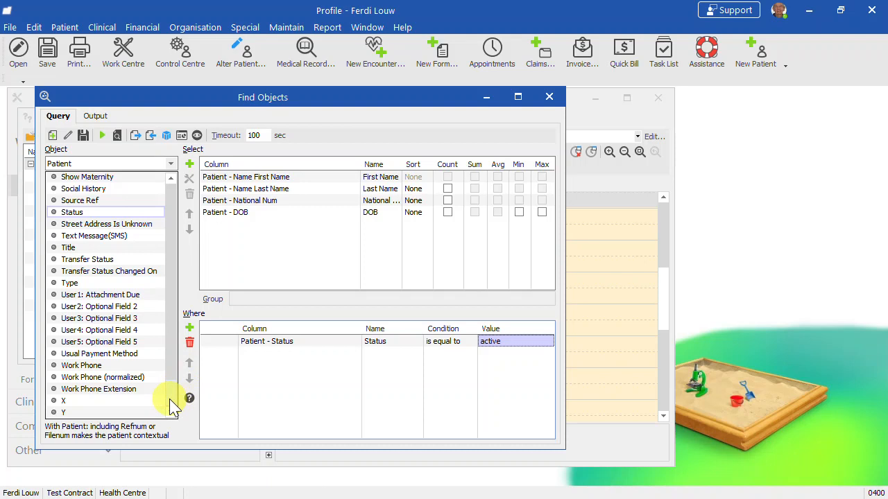
# - Add a Where condition requiring the Code of the patient's Usual Doctor to be equal to ws
pyautogui.moveTo(174, 406); pyautogui.dragTo(174, 291)
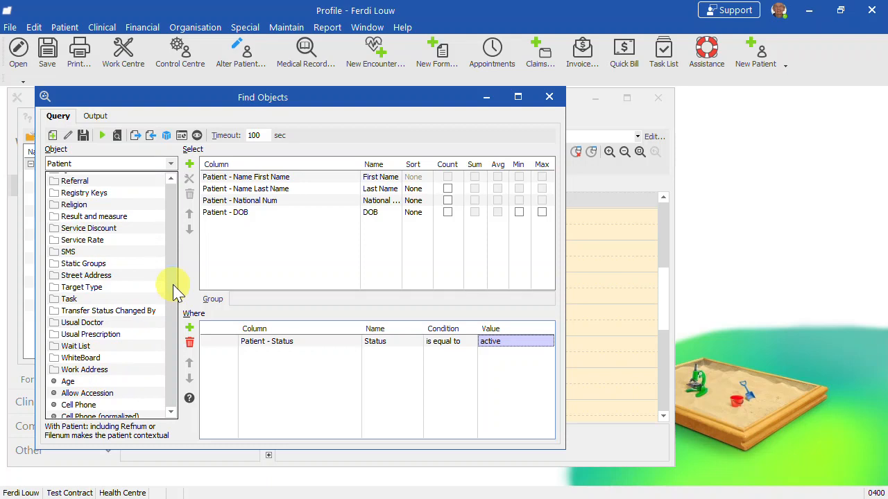
pyautogui.doubleClick(89, 324)
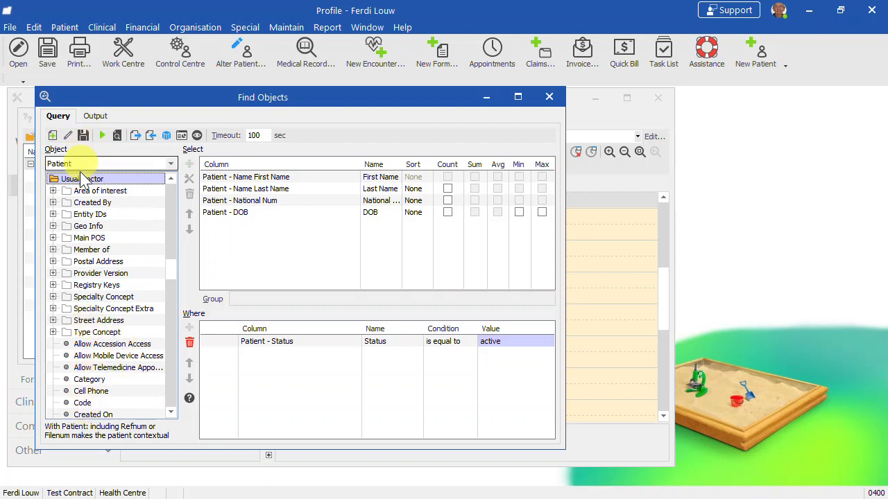
pyautogui.click(93, 404)
pyautogui.moveTo(92, 407); pyautogui.dragTo(281, 382)
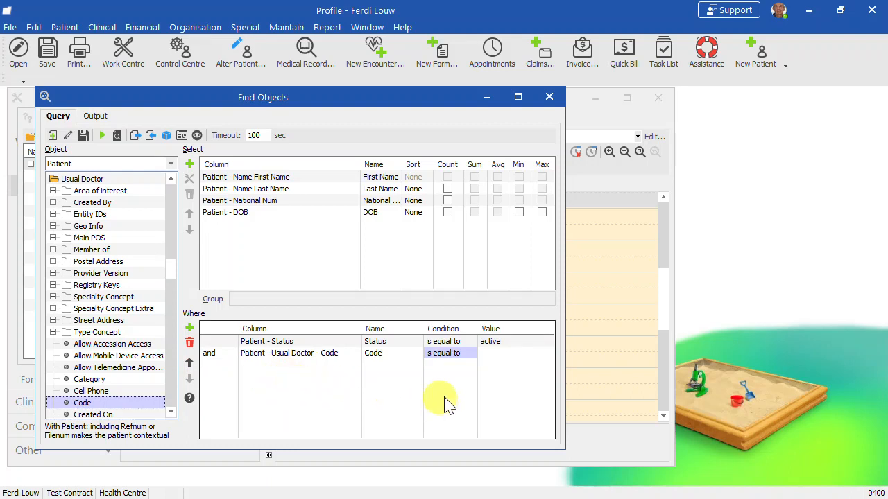
pyautogui.click(491, 355)
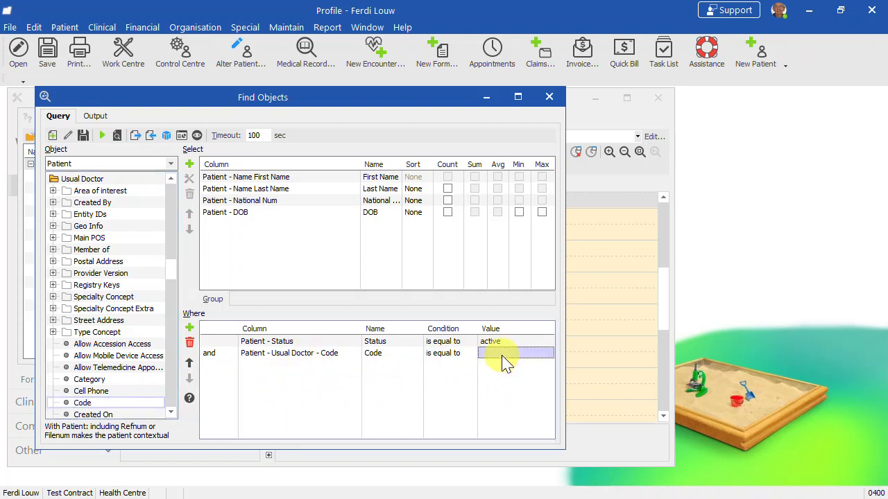
pyautogui.click(506, 354)
pyautogui.write('ws')
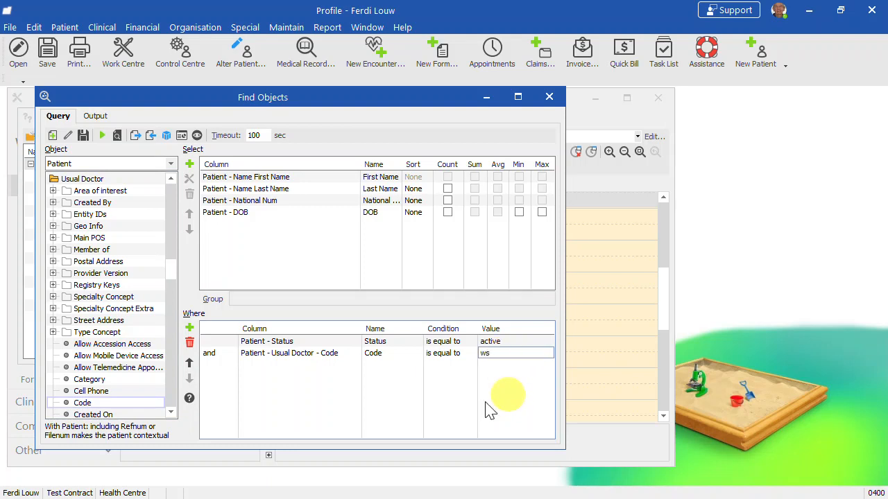
pyautogui.click(294, 396)
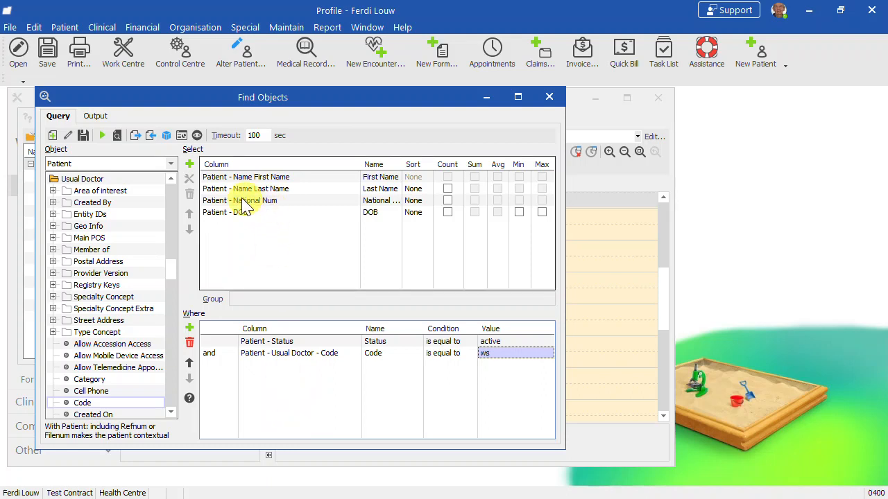
# - Add a Where condition on the selected National Num column, set to starts with 9
pyautogui.click(266, 202)
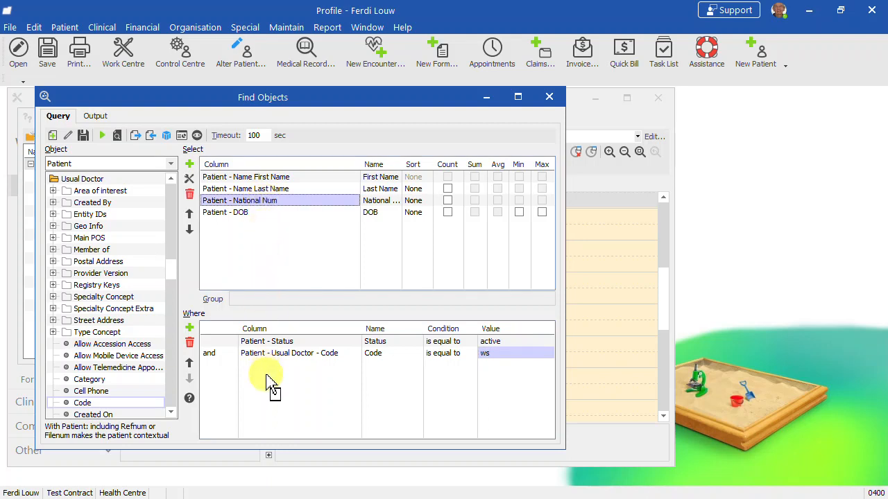
pyautogui.moveTo(270, 385); pyautogui.dragTo(269, 381)
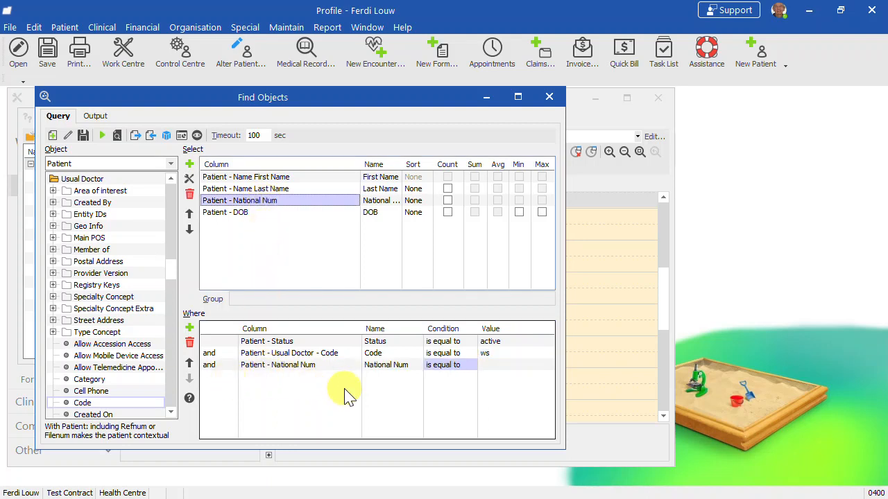
pyautogui.click(474, 370)
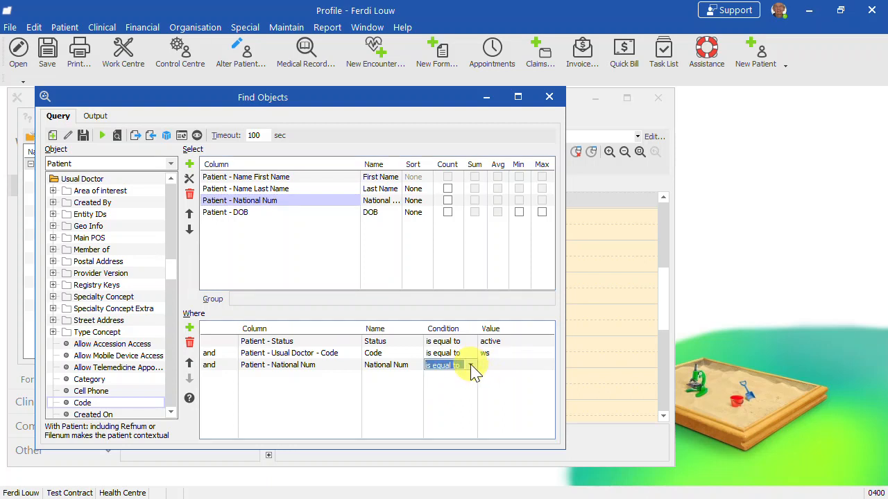
pyautogui.click(473, 372)
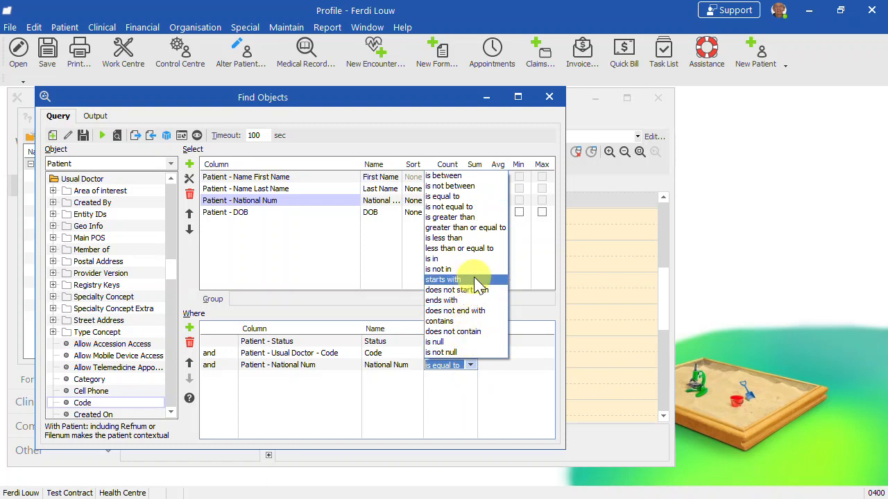
pyautogui.click(477, 280)
pyautogui.click(493, 366)
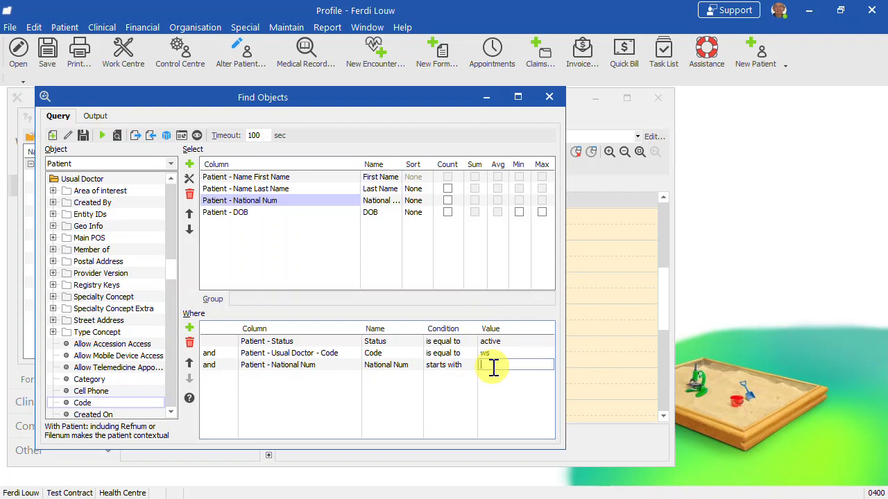
pyautogui.press('Return')
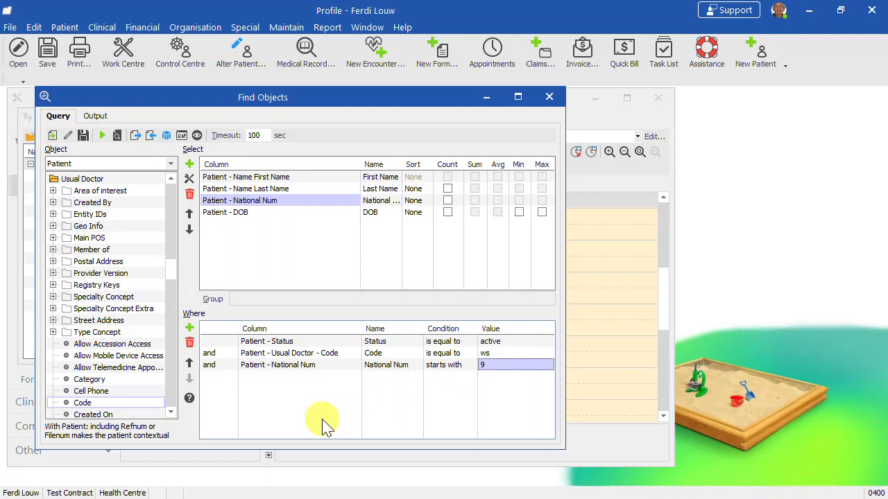
# - Run the query to preview its output, save it as LFP panel to DrBill, and close the query editor
pyautogui.click(102, 136)
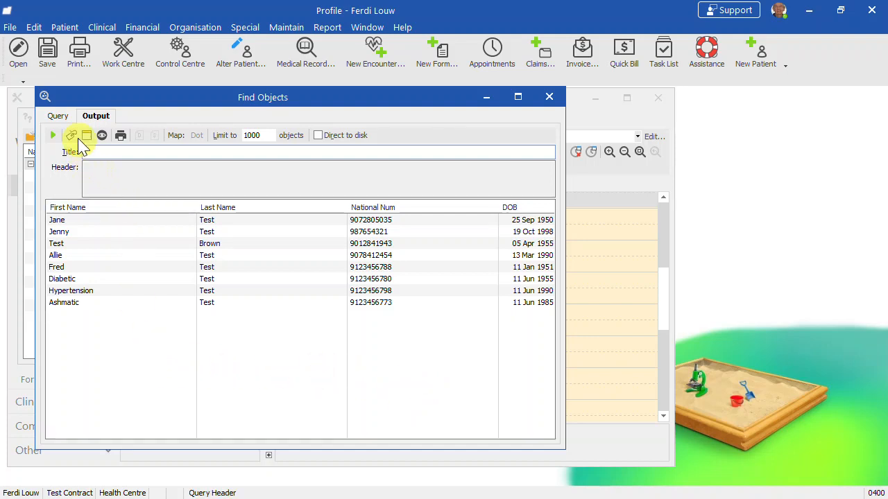
pyautogui.click(58, 117)
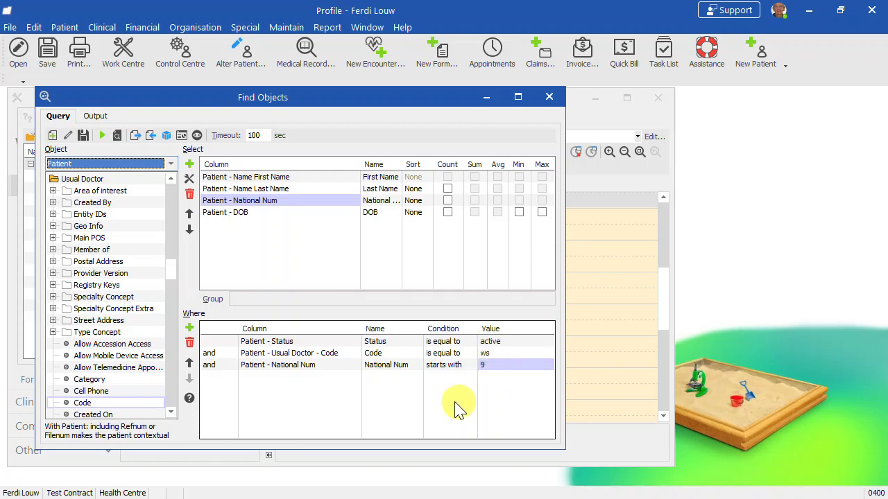
pyautogui.click(83, 136)
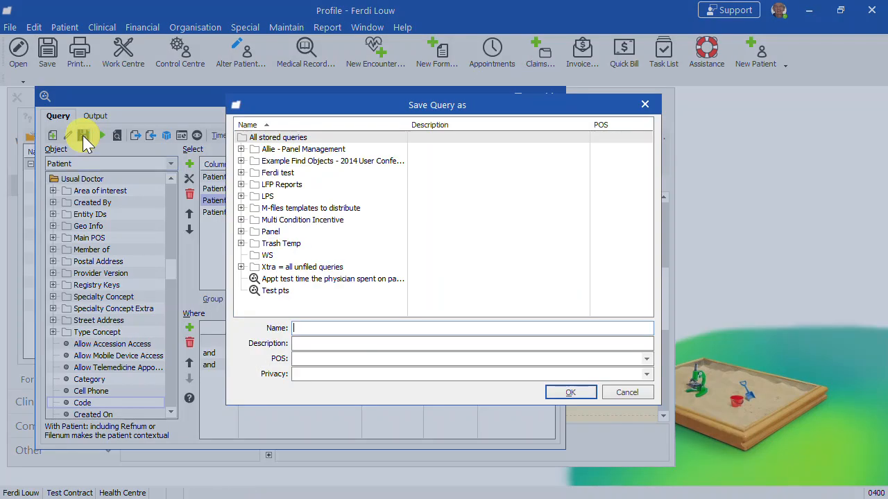
pyautogui.write('LFP panel to')
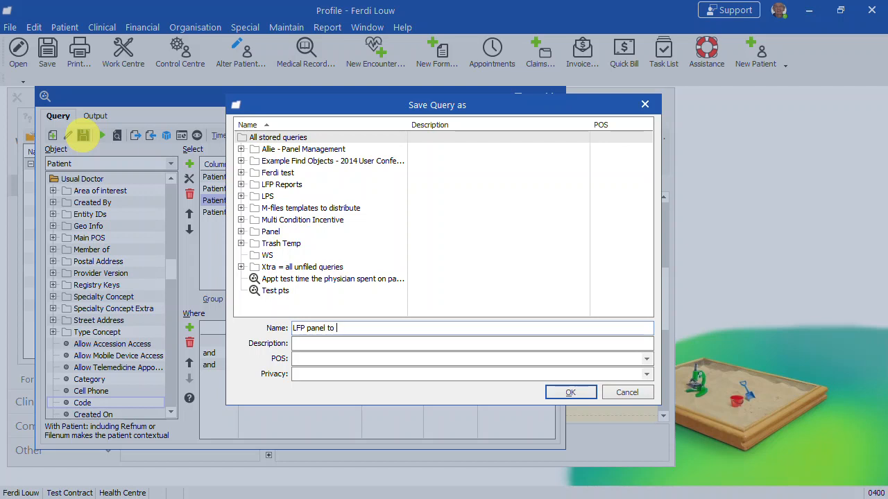
pyautogui.write(' DrBill')
pyautogui.click(565, 392)
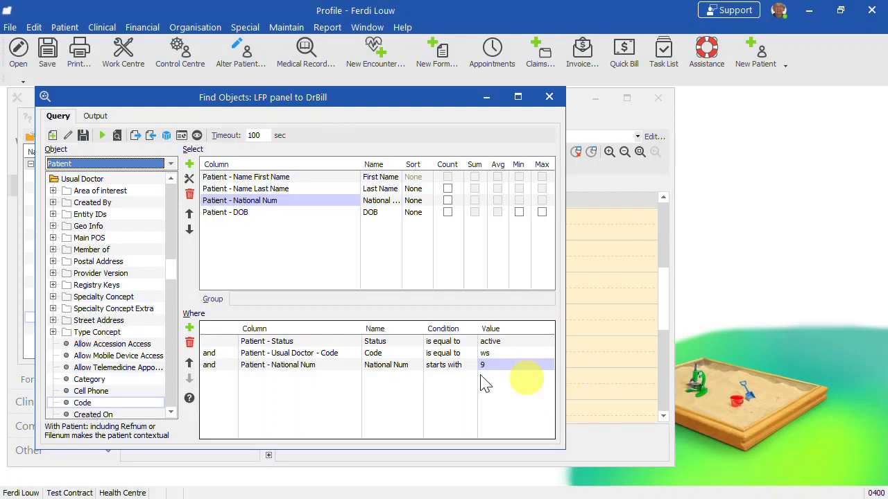
pyautogui.click(551, 98)
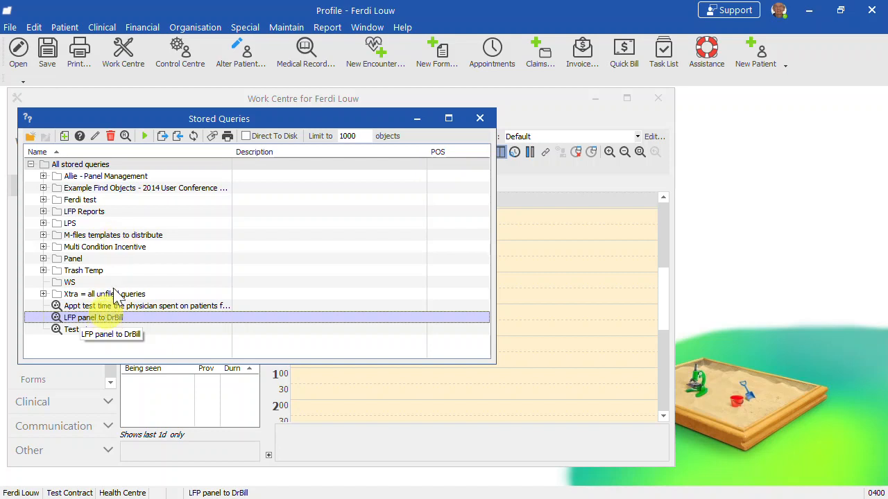
# - Run the stored query LFP panel to DrBill and export its results to Downloads as comma delimited text named LFP panel for WS
pyautogui.click(146, 137)
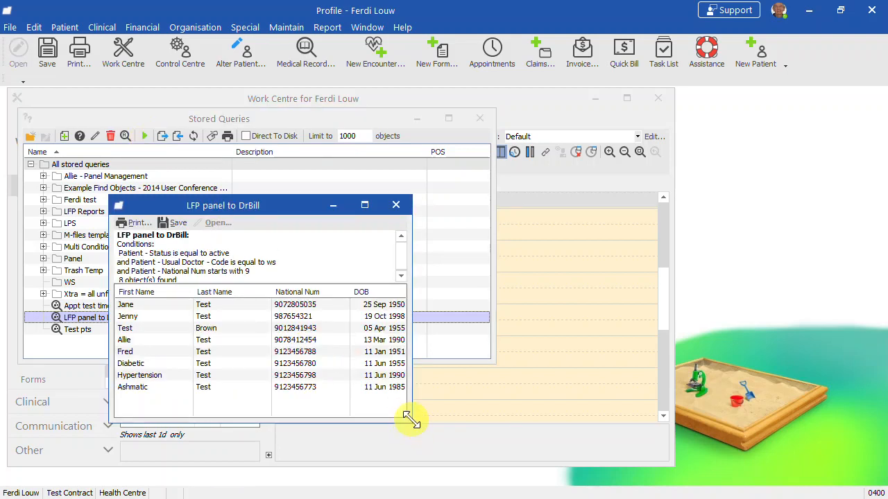
pyautogui.moveTo(409, 418); pyautogui.dragTo(505, 435)
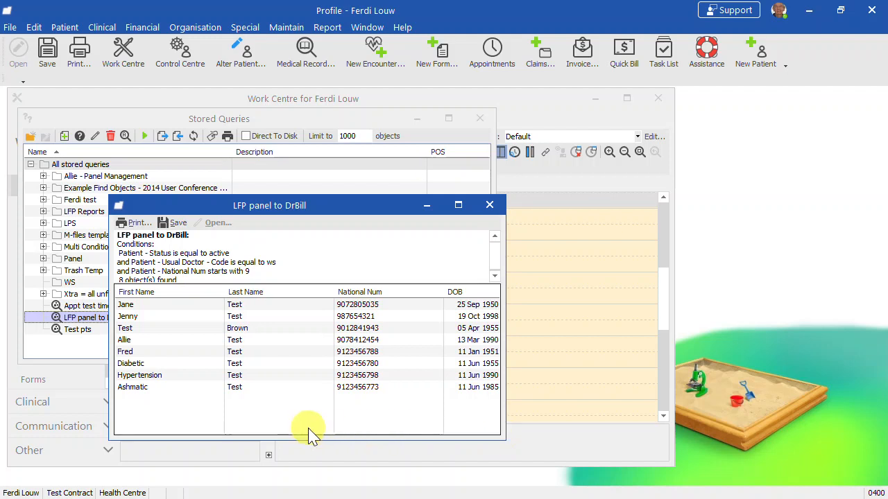
pyautogui.click(169, 227)
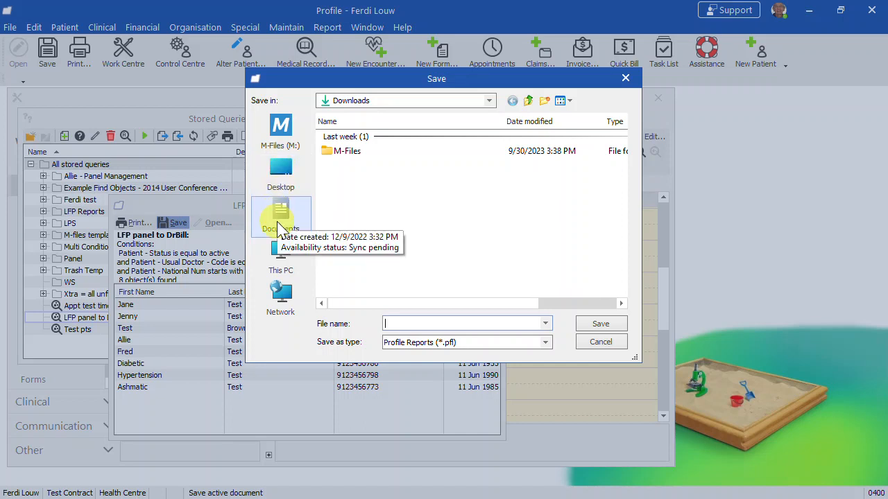
pyautogui.click(408, 321)
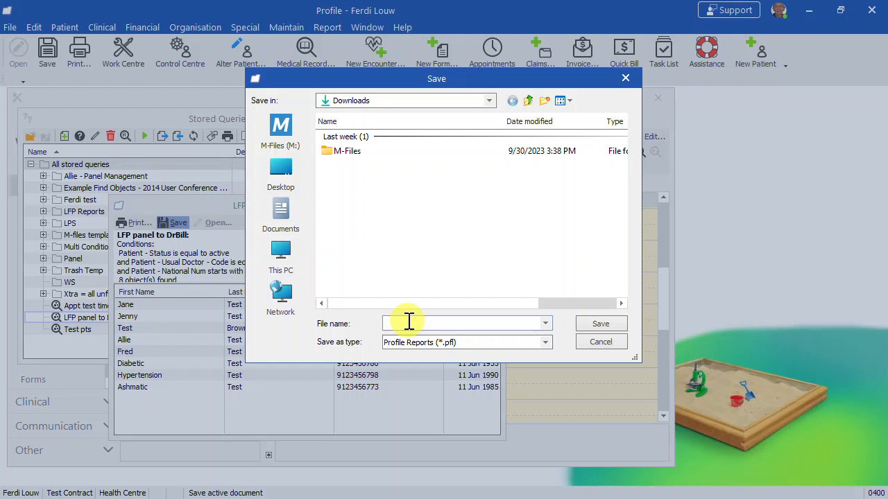
pyautogui.write('LFP panel for WS')
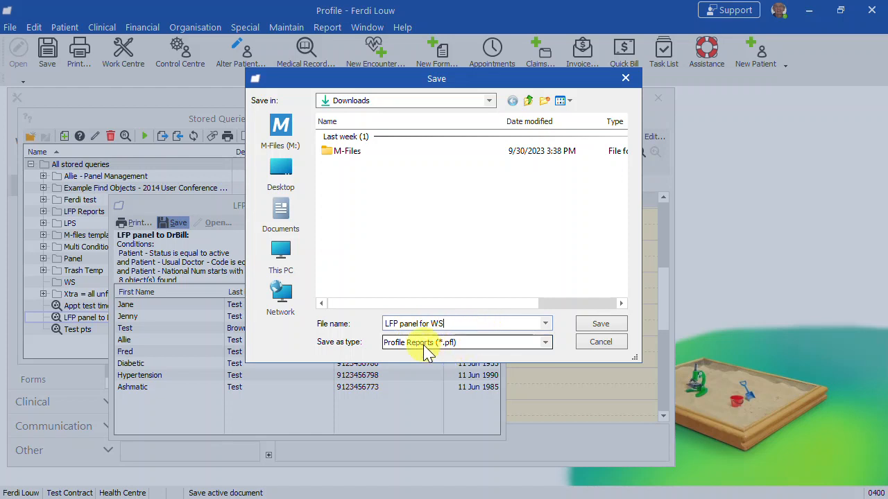
pyautogui.click(546, 345)
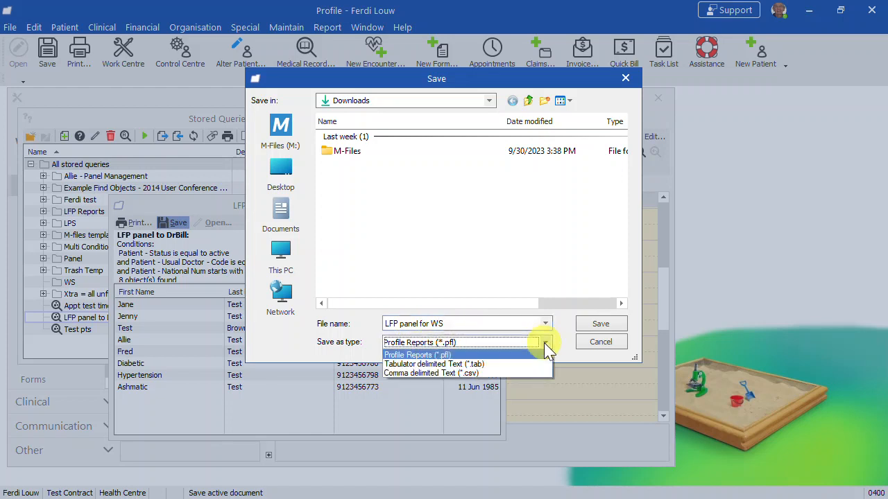
pyautogui.click(501, 374)
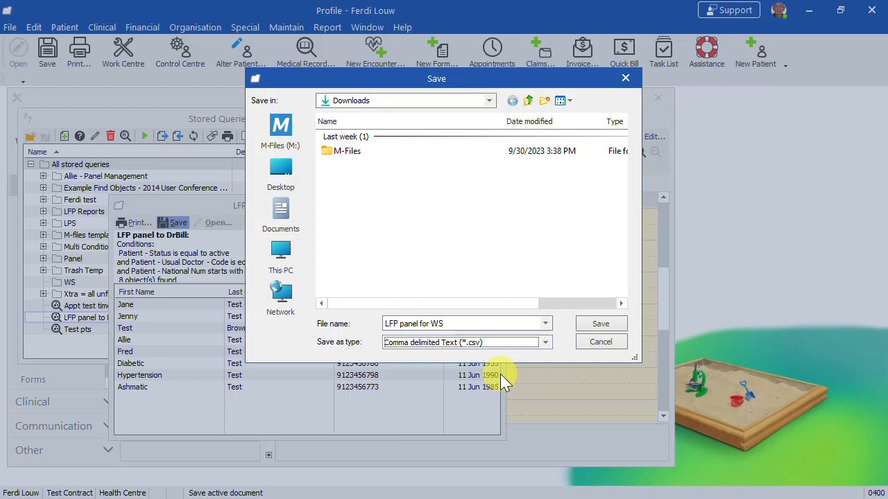
pyautogui.click(598, 324)
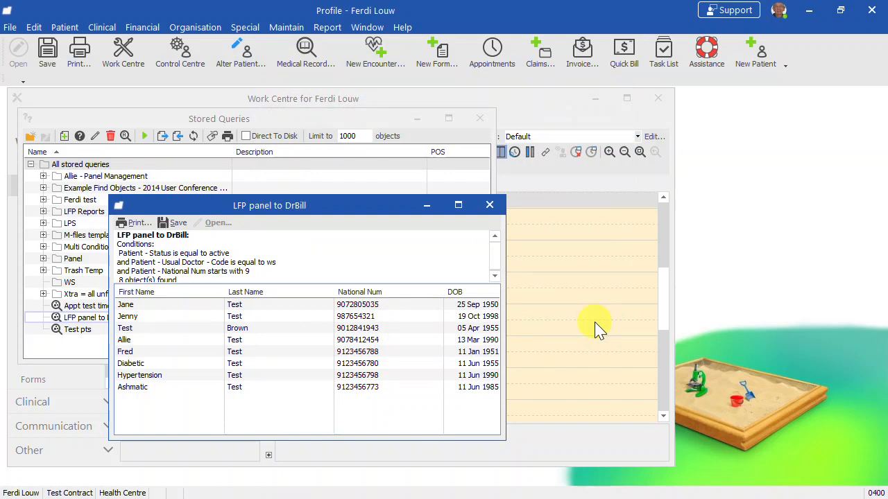
# - Switch to File Explorer and open LFP panel for WS.CSV from the Downloads folder in Excel
pyautogui.press('super+e')
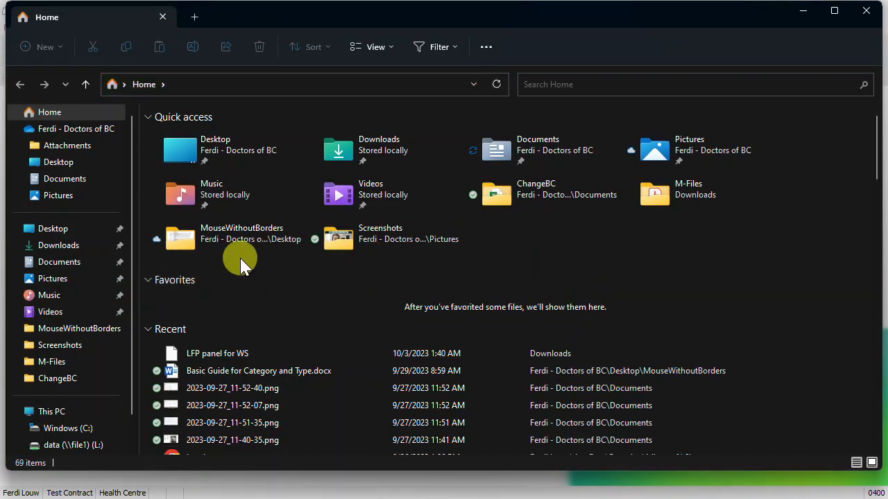
pyautogui.click(52, 249)
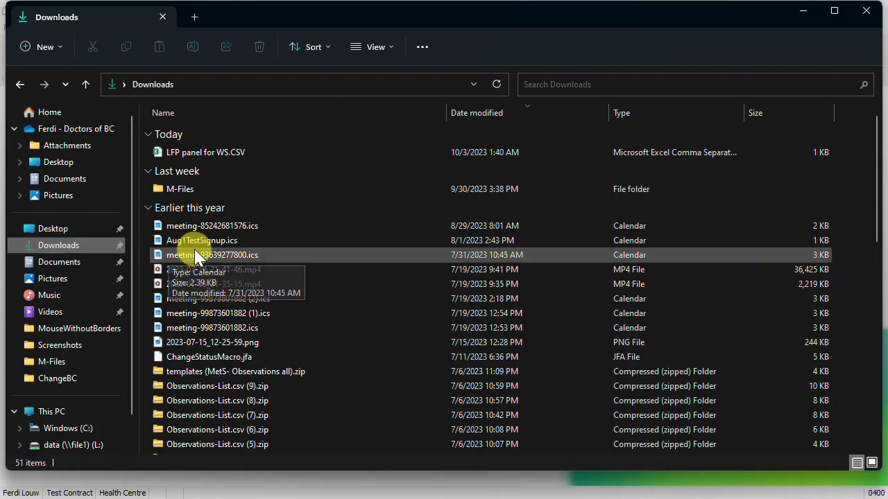
pyautogui.click(212, 154)
pyautogui.doubleClick(211, 154)
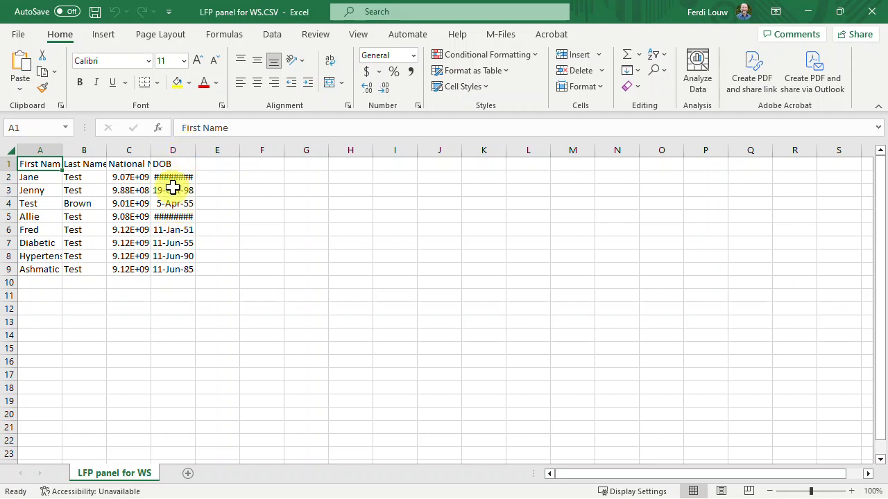
# - Auto-fit the widths of the First Name, Last Name, National Num and DOB columns to their contents
pyautogui.doubleClick(196, 150)
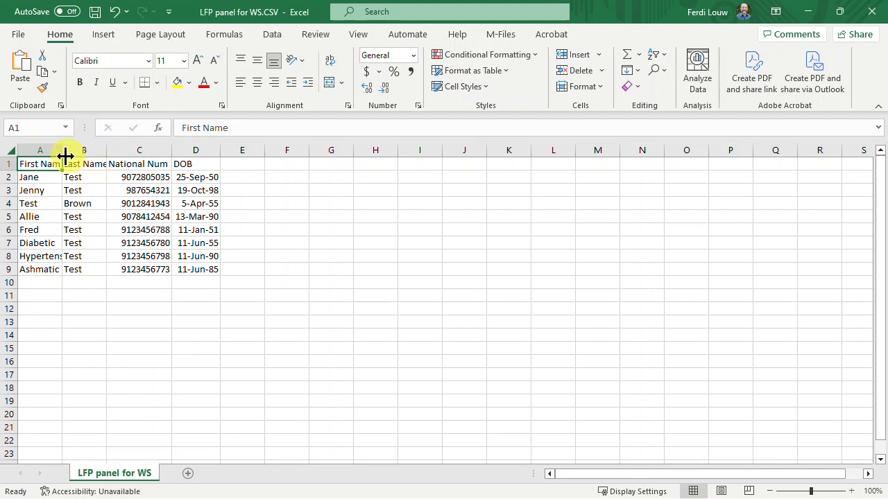
pyautogui.doubleClick(106, 150)
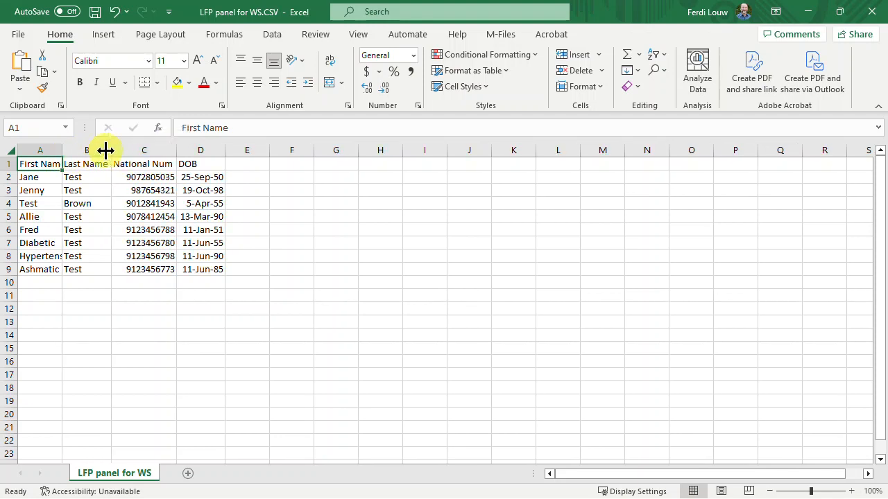
pyautogui.doubleClick(61, 150)
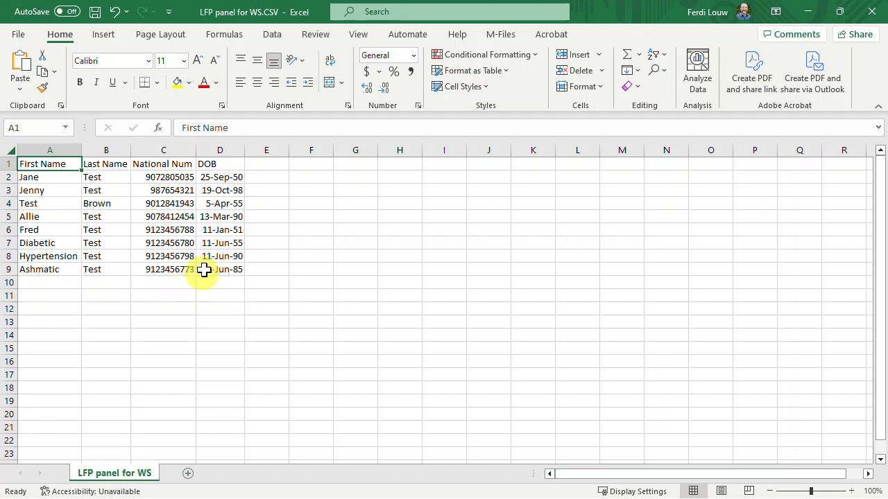
# - Format the entire DOB column with the Date category's 2012-03-14 type
pyautogui.moveTo(219, 181); pyautogui.dragTo(215, 268)
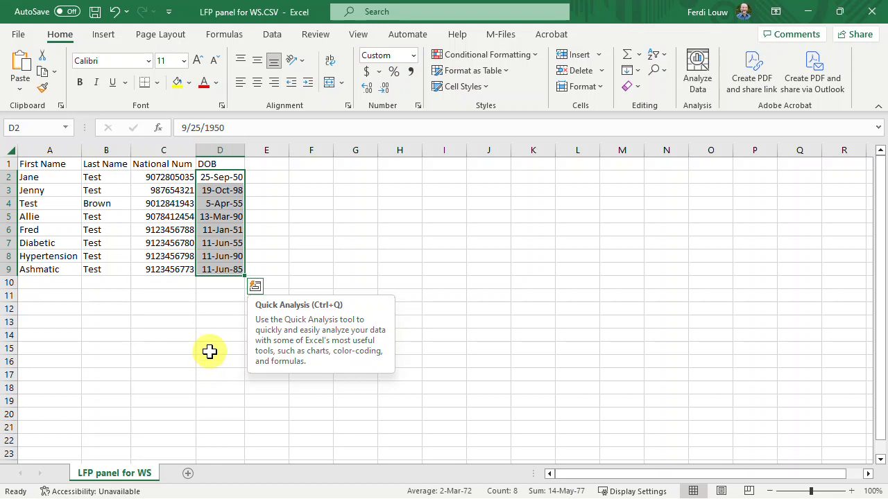
pyautogui.click(223, 150)
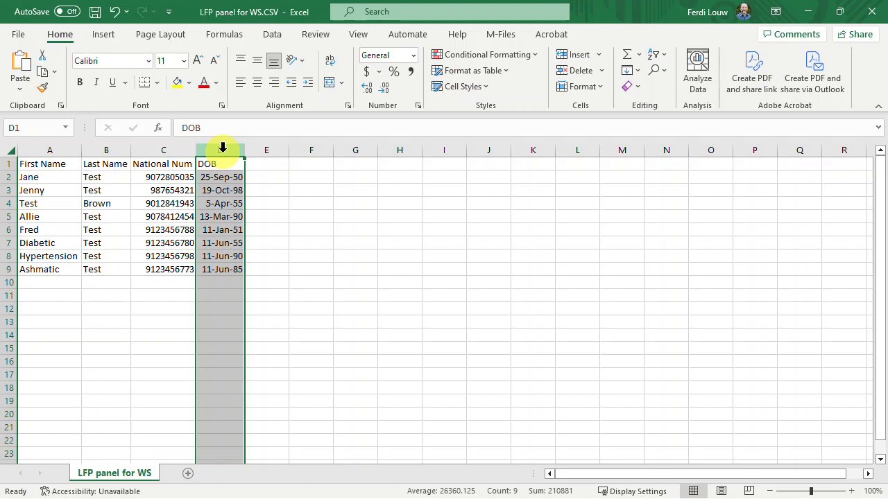
pyautogui.hotkey('ctrl', '1')
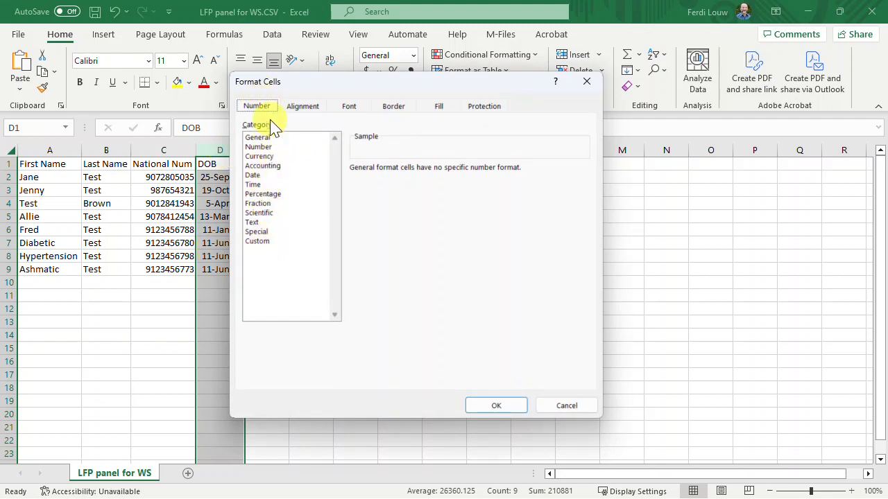
pyautogui.click(254, 176)
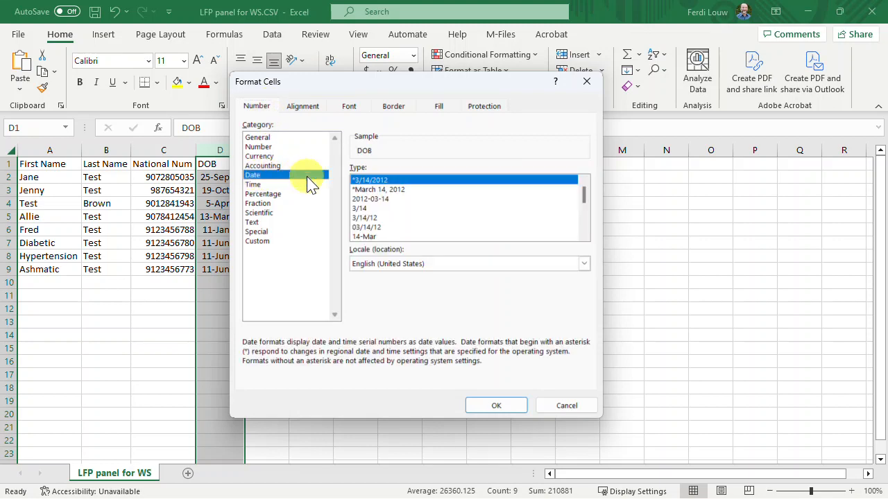
pyautogui.click(376, 199)
pyautogui.click(495, 406)
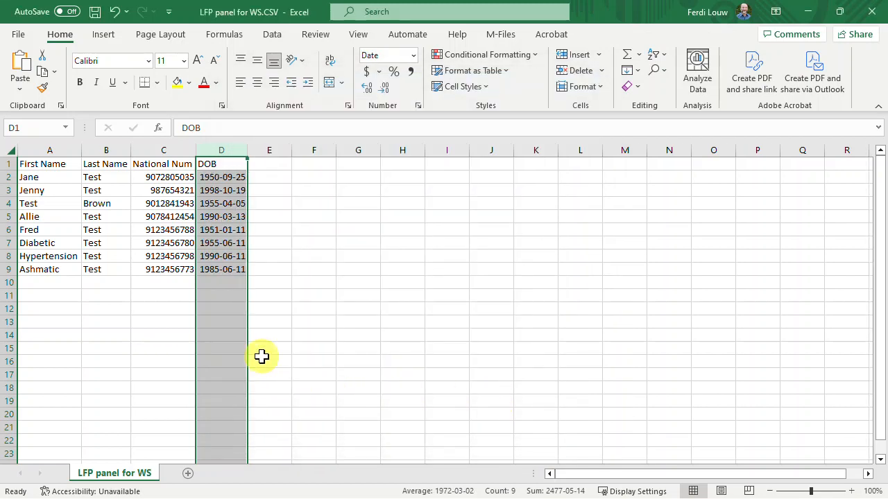
# - Deselect the DOB column and save the reformatted file LFP panel for WS.CSV
pyautogui.click(271, 345)
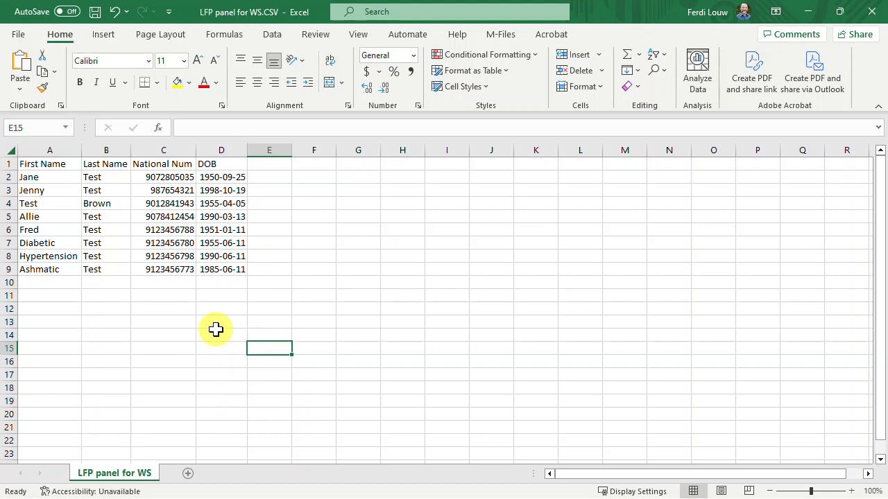
pyautogui.click(20, 36)
pyautogui.click(48, 192)
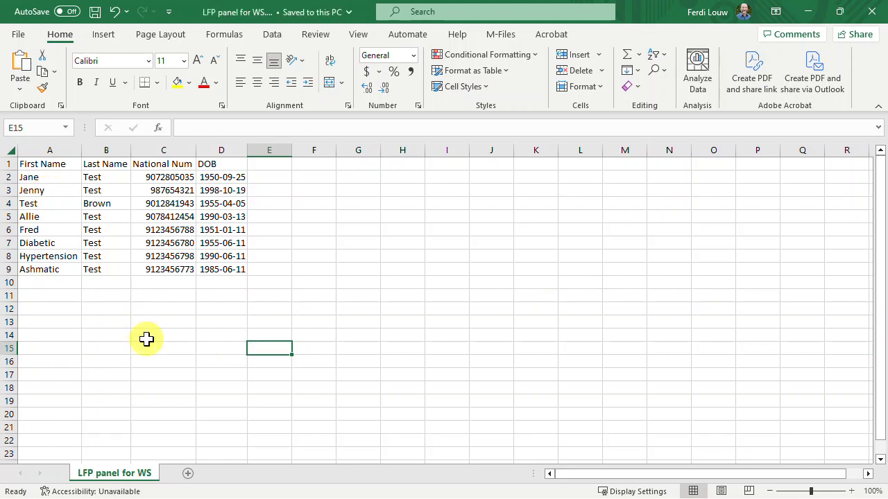